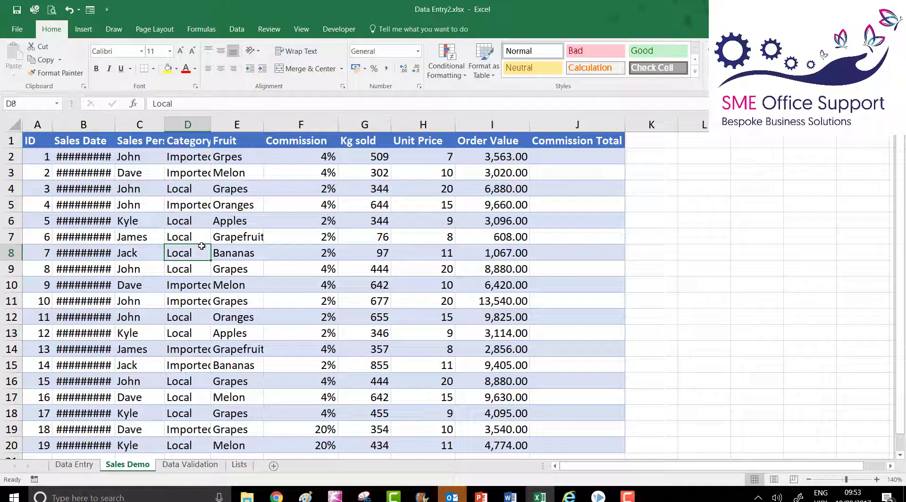
Step: AutoFit columns B (Sales Date) and D (Category) so full dates and 'Imported' display
left_click(143, 160)
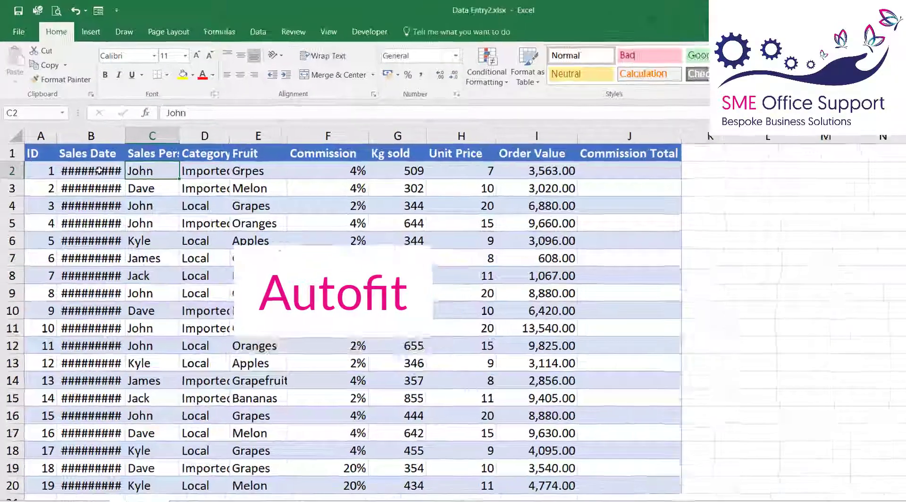
mouse_move(97, 157)
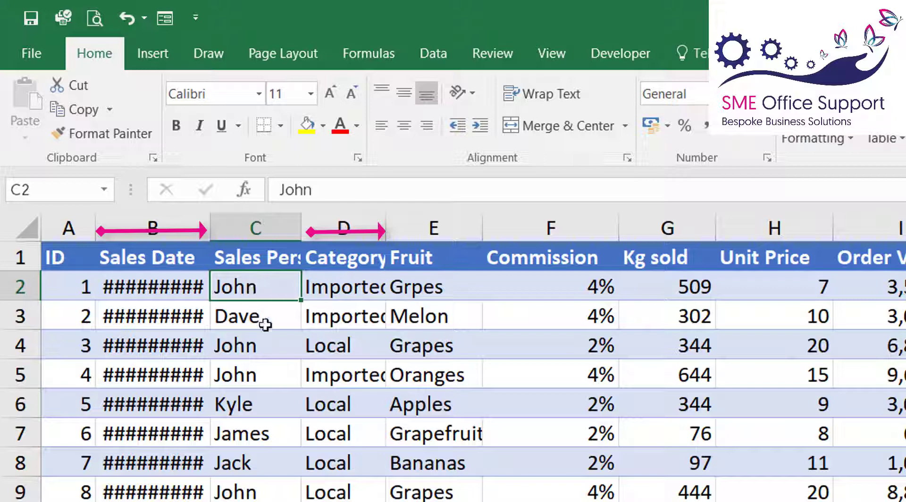
left_click(240, 318)
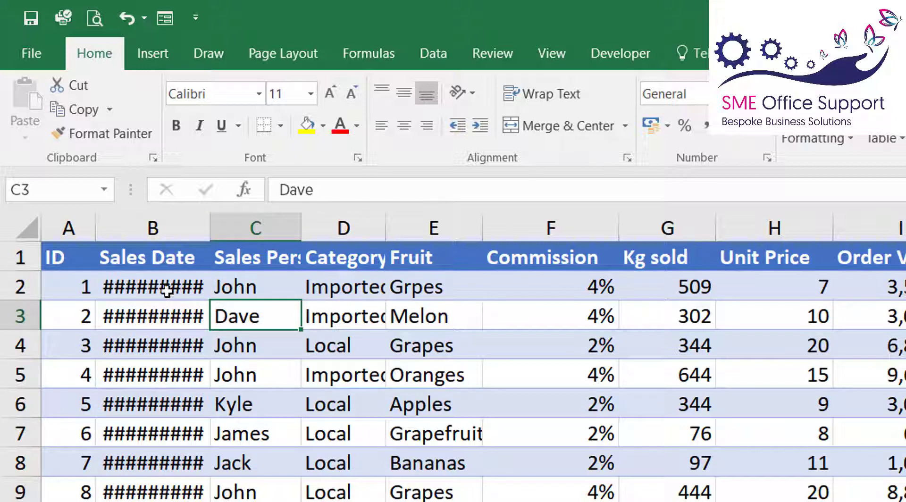
left_click(156, 286)
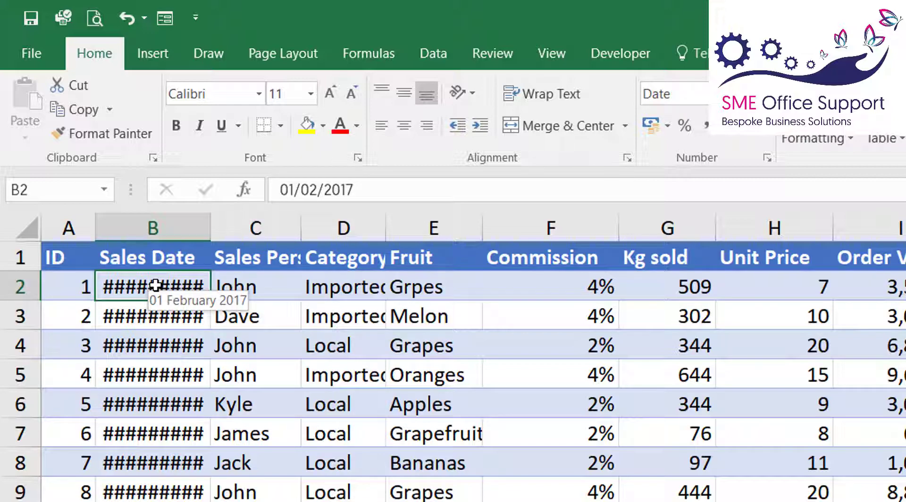
double_click(211, 224)
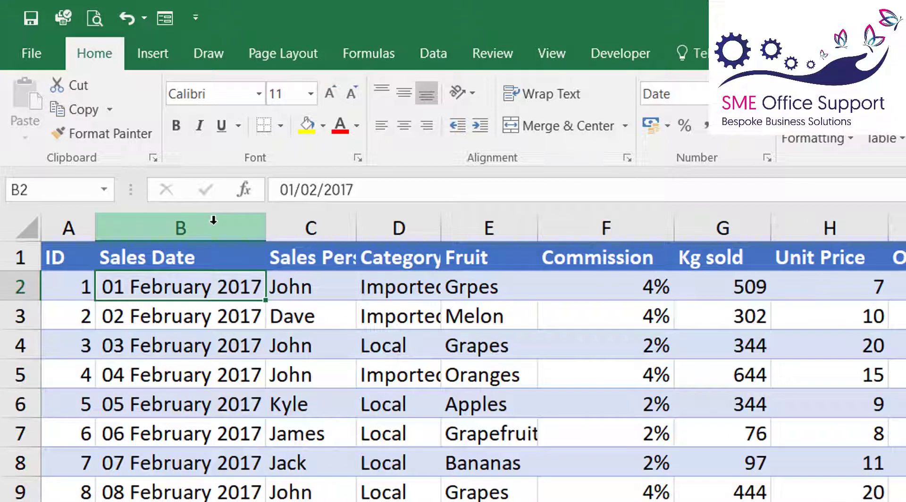
double_click(442, 226)
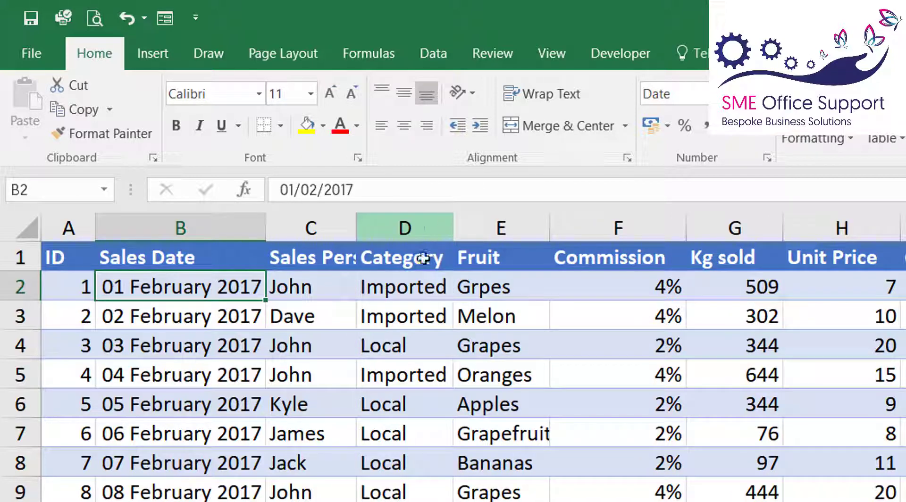
left_click(400, 284)
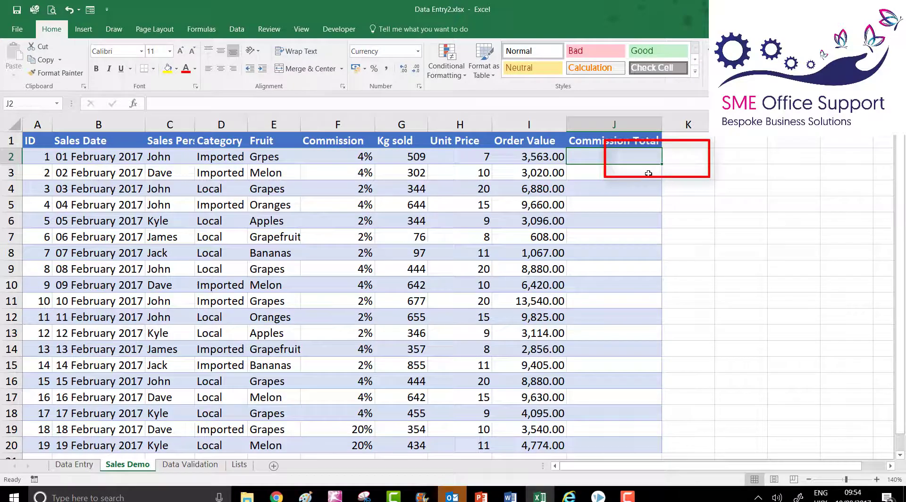
Step: Enter the formula =I2*F2 in J2, showing a commission total of £142.52
type("=")
left_click(533, 157)
type("*")
left_click(361, 158)
key("Return")
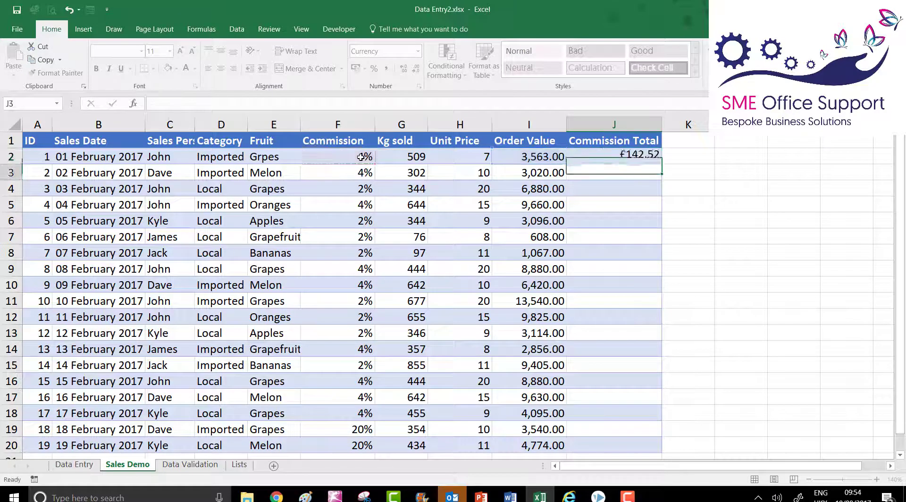
left_click(639, 155)
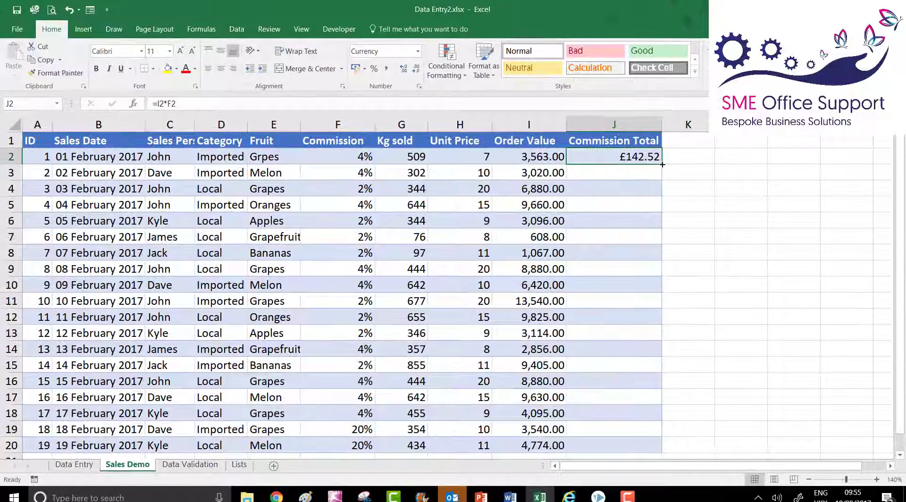
Step: Fill J2's formula down to J20 without formatting, ending at £954.80
double_click(661, 165)
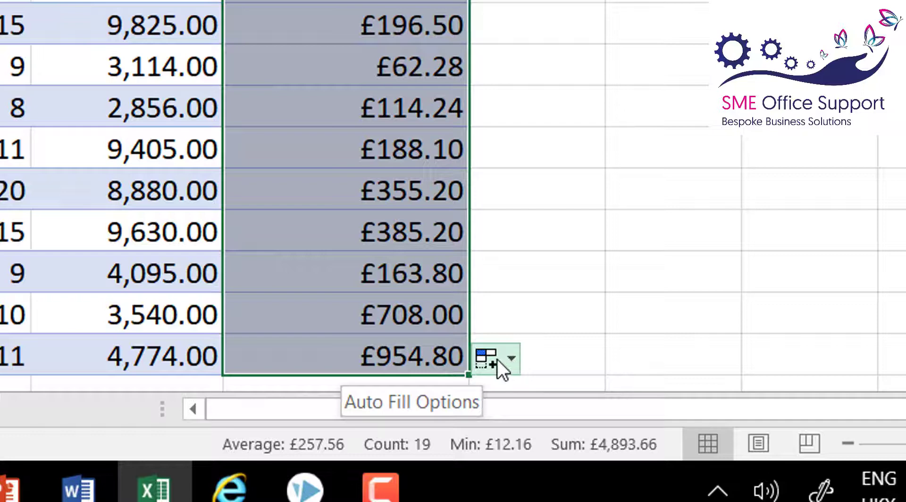
left_click(497, 359)
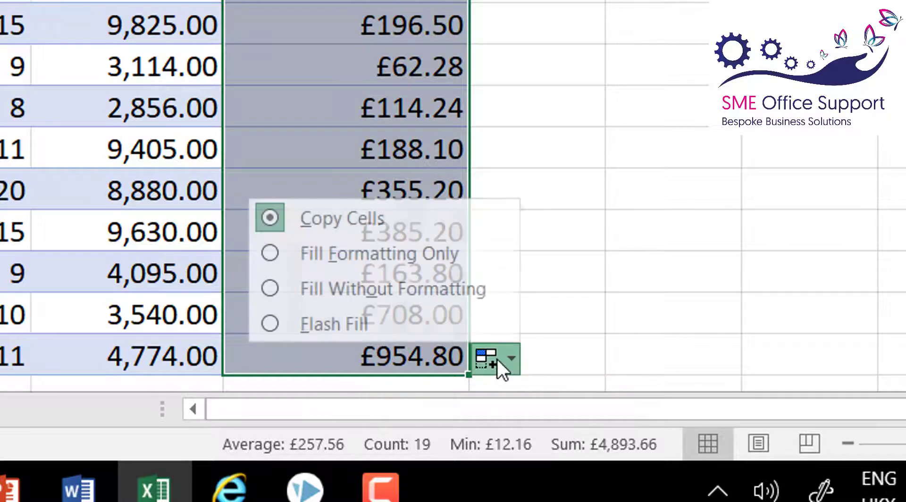
left_click(311, 295)
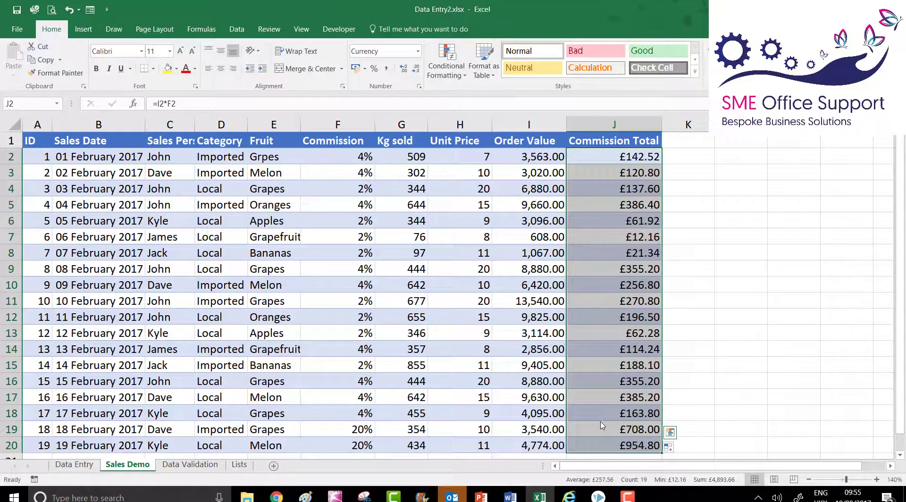
left_click(753, 373)
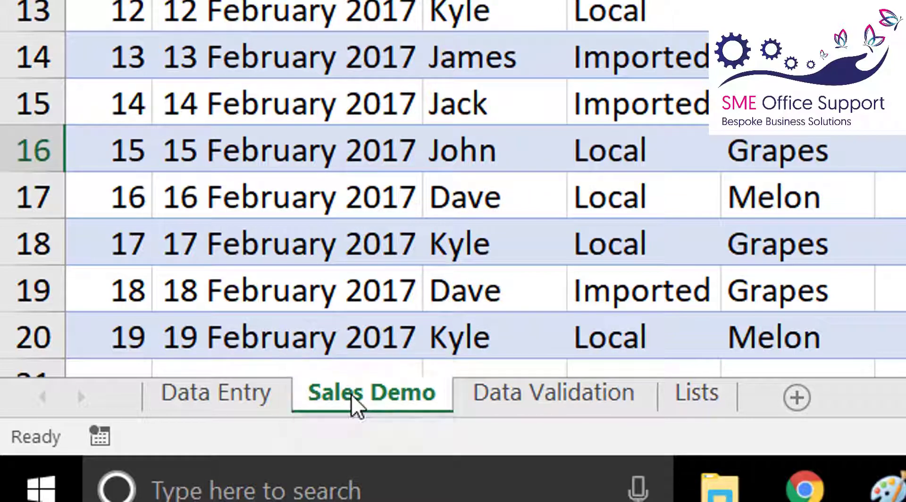
Step: Change the 'Sales Demo' sheet tab name to 'Sales'
double_click(351, 394)
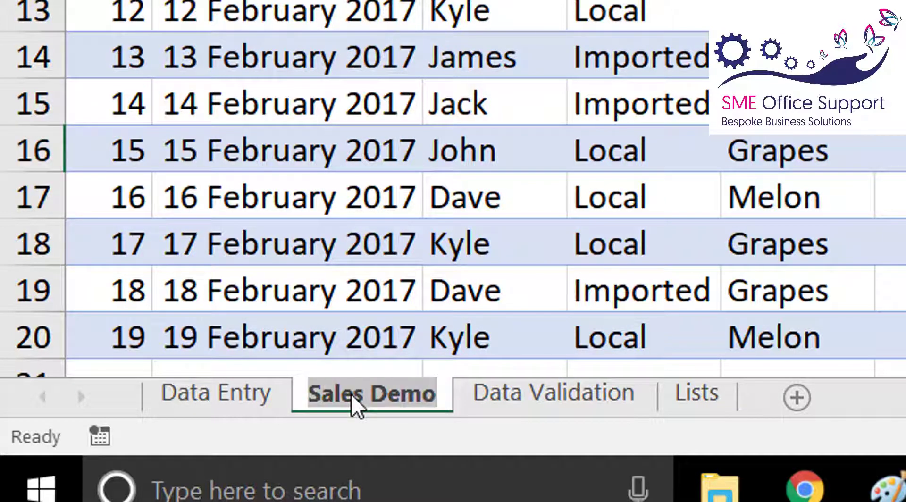
key("BackSpace")
key("BackSpace")
key("BackSpace")
key("BackSpace")
key("BackSpace")
key("BackSpace")
key("BackSpace")
type("es")
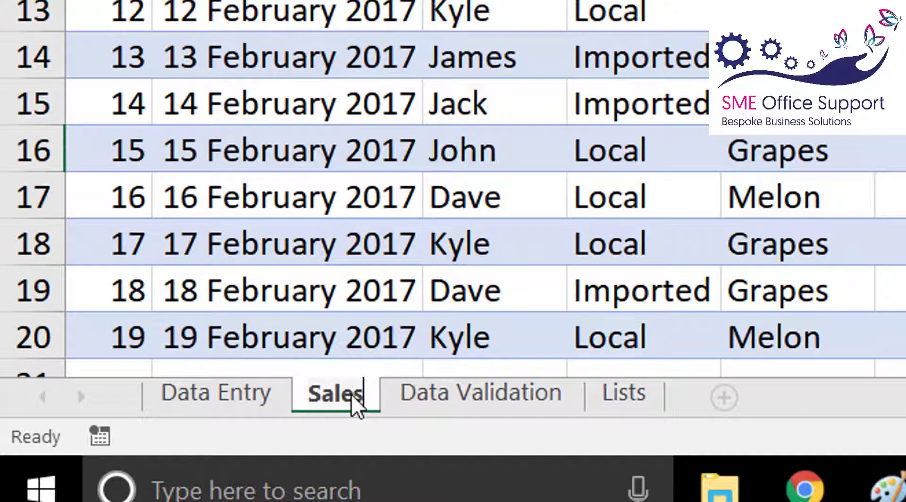
key("Return")
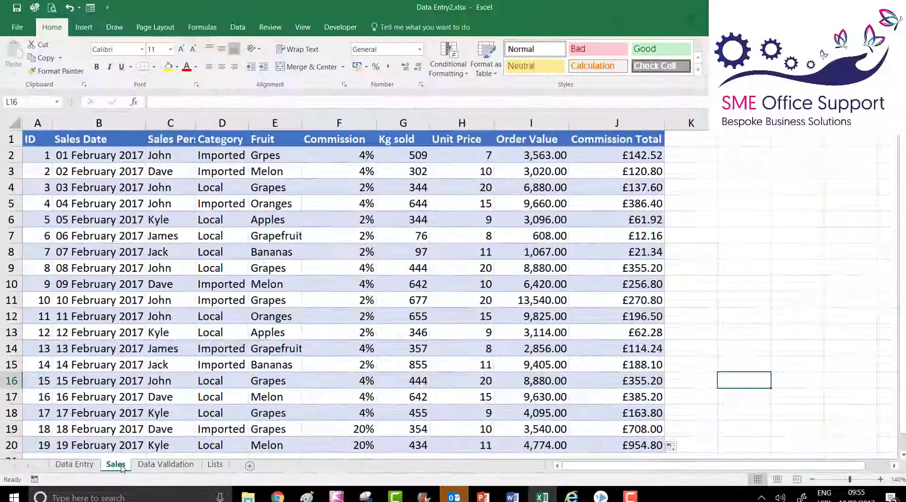
key("Up")
key("Up")
key("Up")
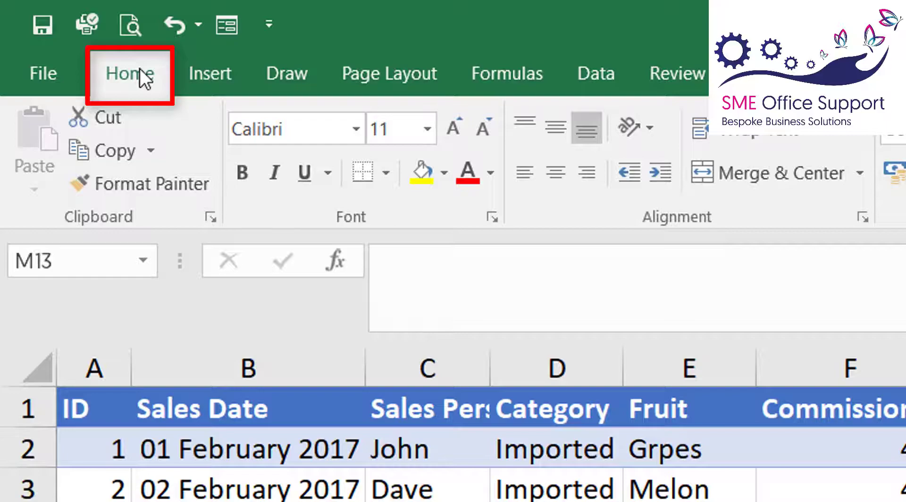
double_click(140, 71)
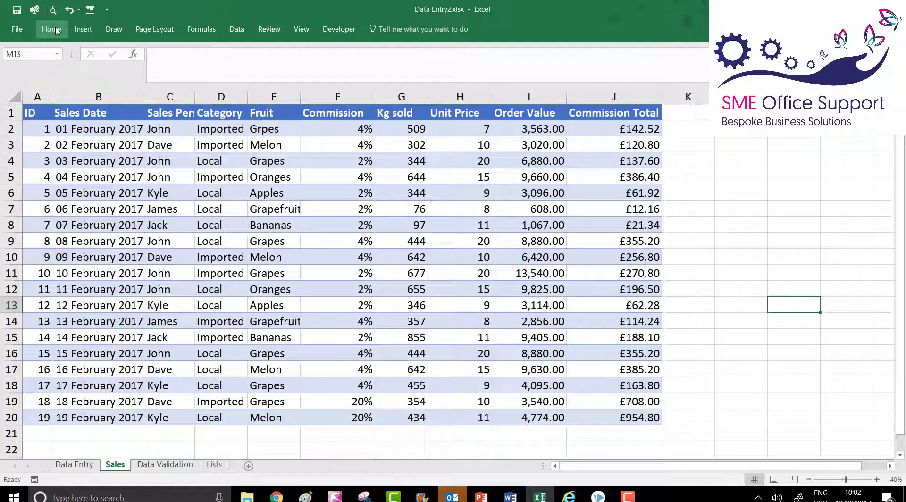
double_click(56, 30)
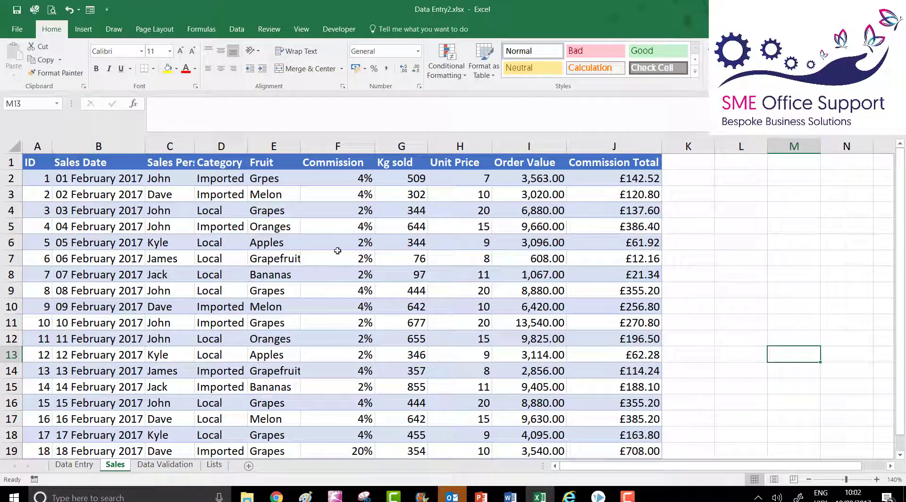
left_click(337, 250)
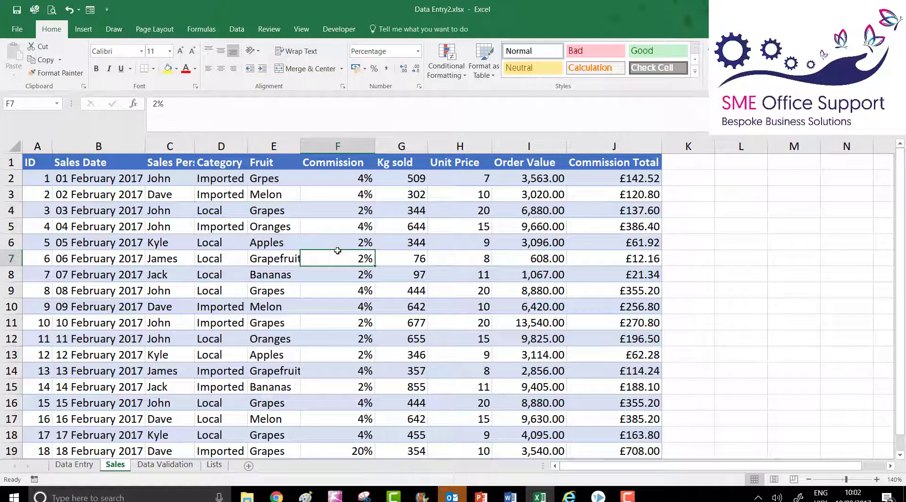
Step: Give cell C2 a yellow fill with bold and italic text
left_click(171, 179)
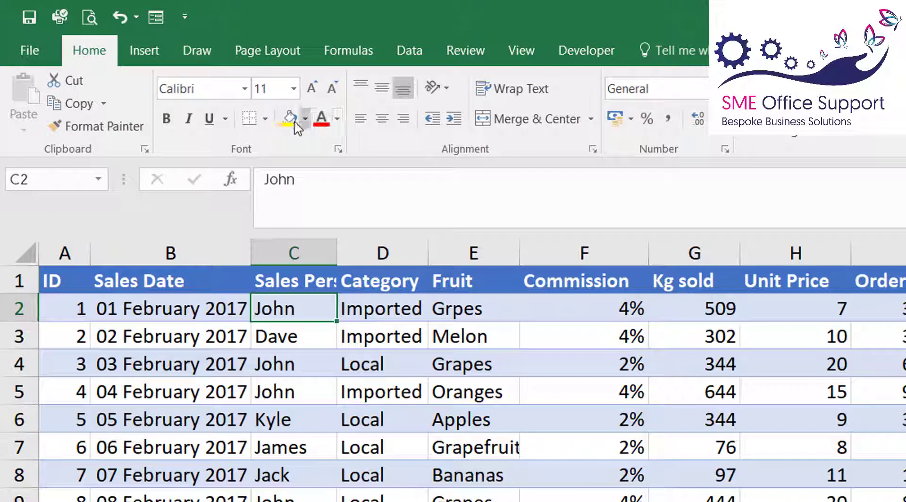
left_click(167, 71)
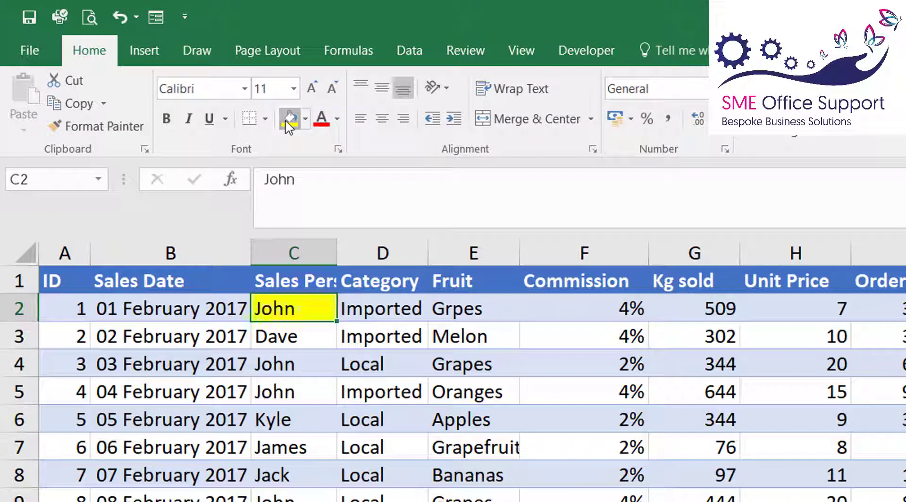
left_click(166, 120)
left_click(188, 120)
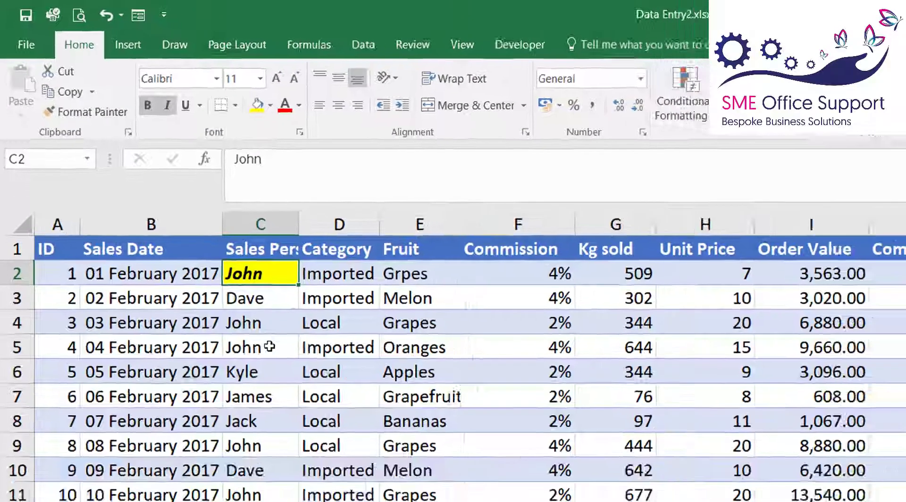
Step: Select salesperson cells C5, C10, C11, C13 and C15 in turn, ending back on C2
left_click(302, 391)
left_click(164, 176)
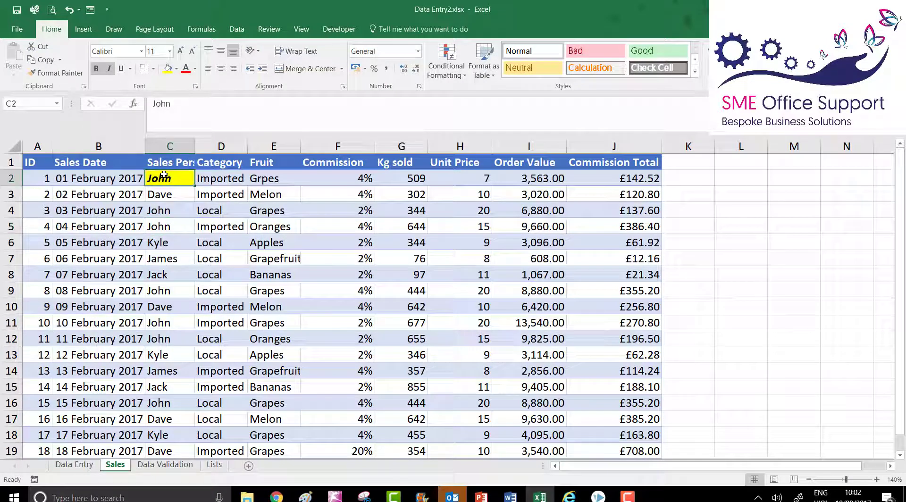
left_click(174, 311)
left_click(169, 323)
left_click(168, 355)
left_click(168, 387)
left_click(159, 181)
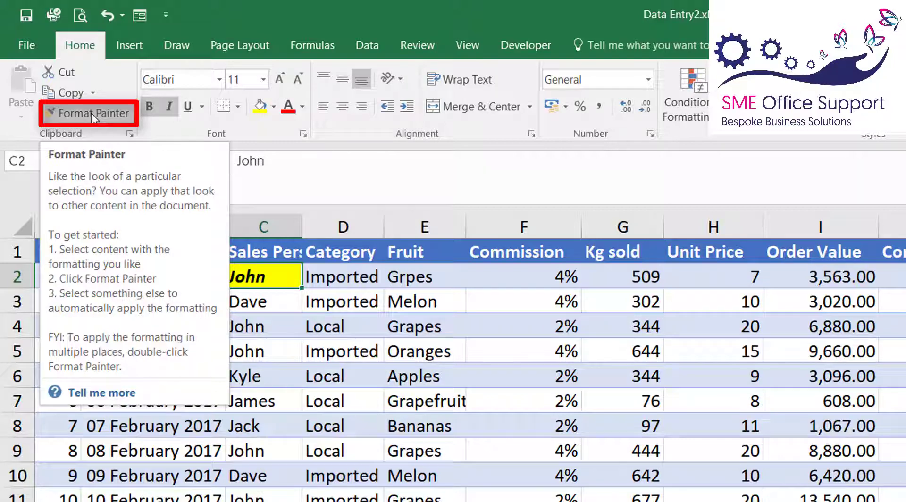
Step: Copy C2's yellow bold italic style to C6, C9, C12 and C14 with Format Painter
left_click(93, 115)
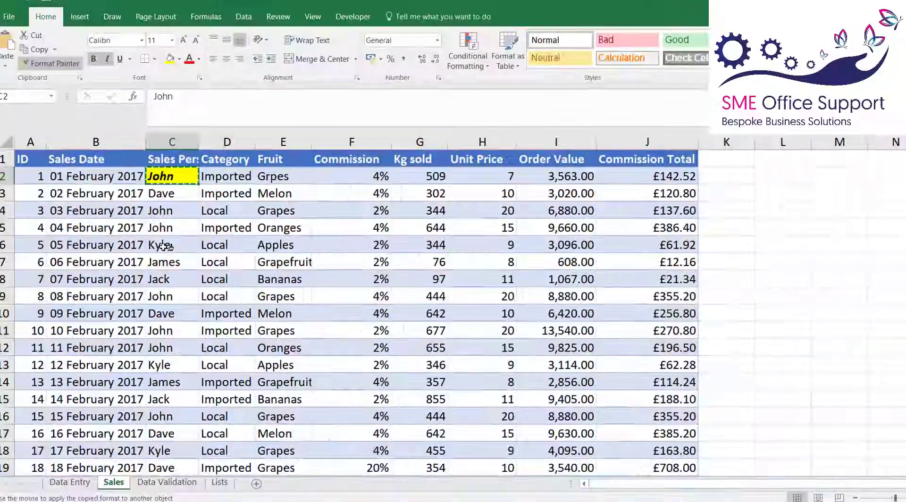
left_click(206, 357)
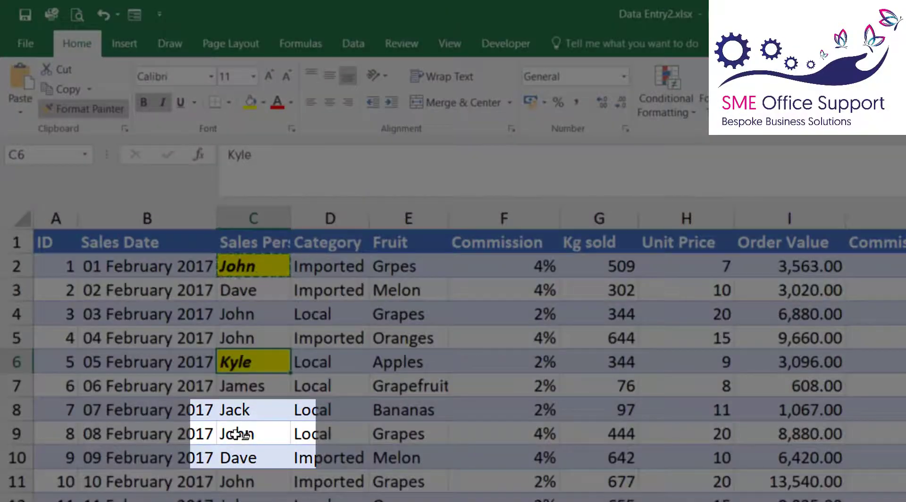
left_click(236, 433)
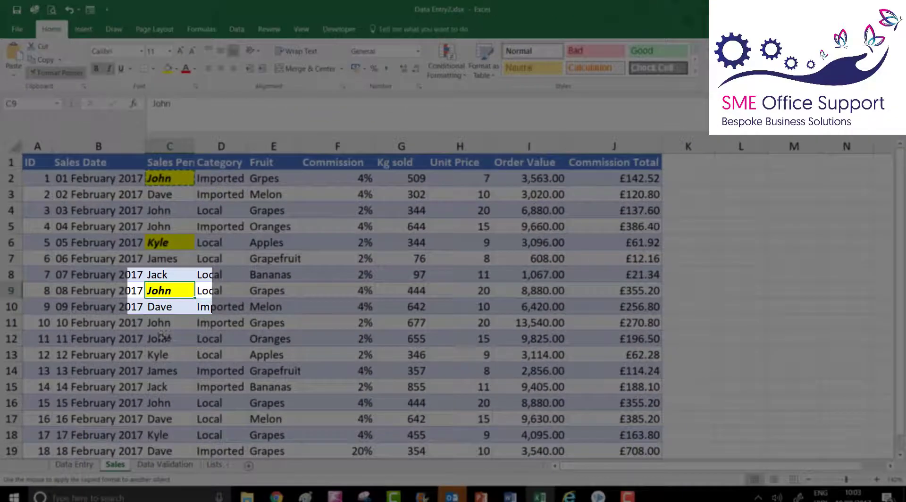
left_click(237, 495)
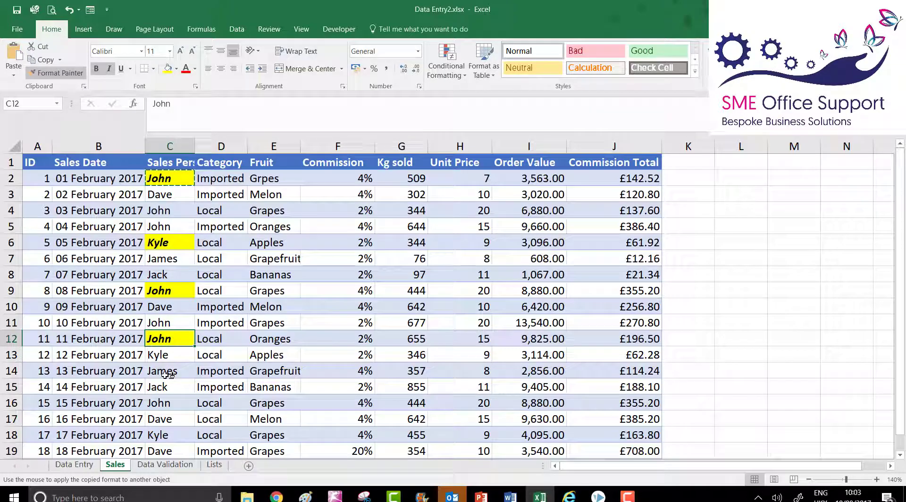
left_click(168, 373)
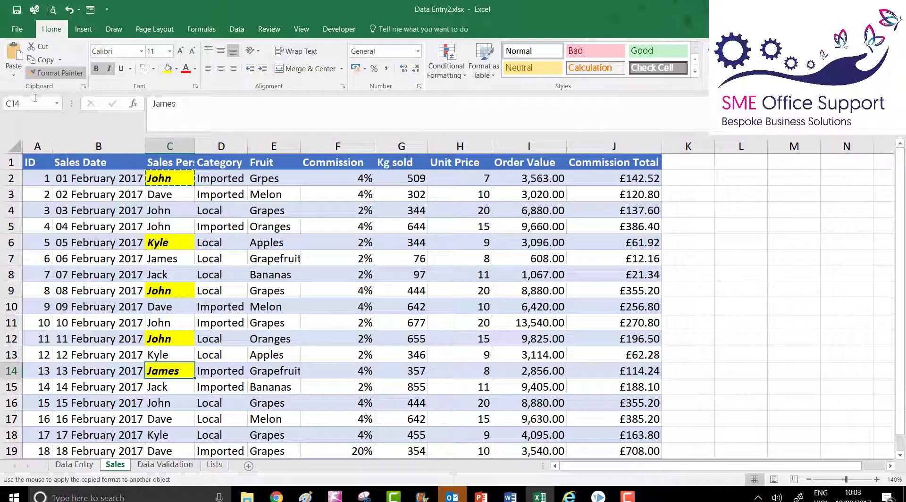
left_click(53, 75)
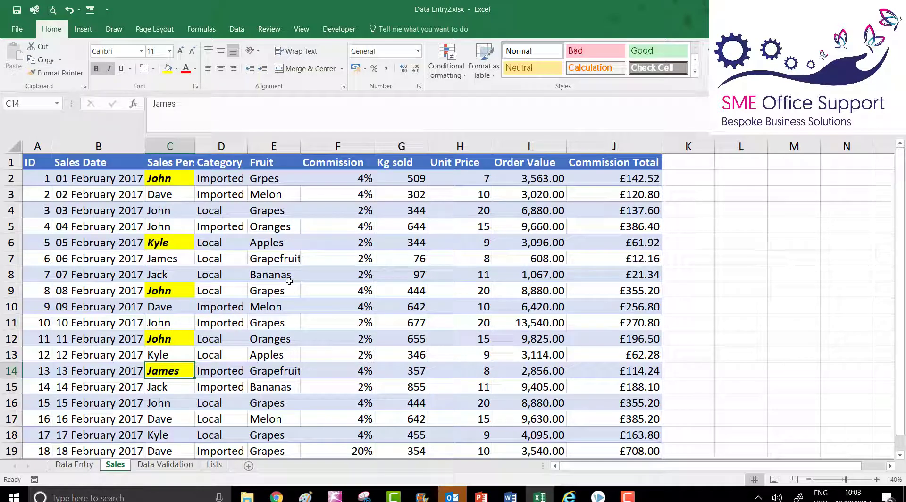
Step: Format Order Value cells I2:I20 as pounds currency, e.g. £3,563.00
left_click(521, 175)
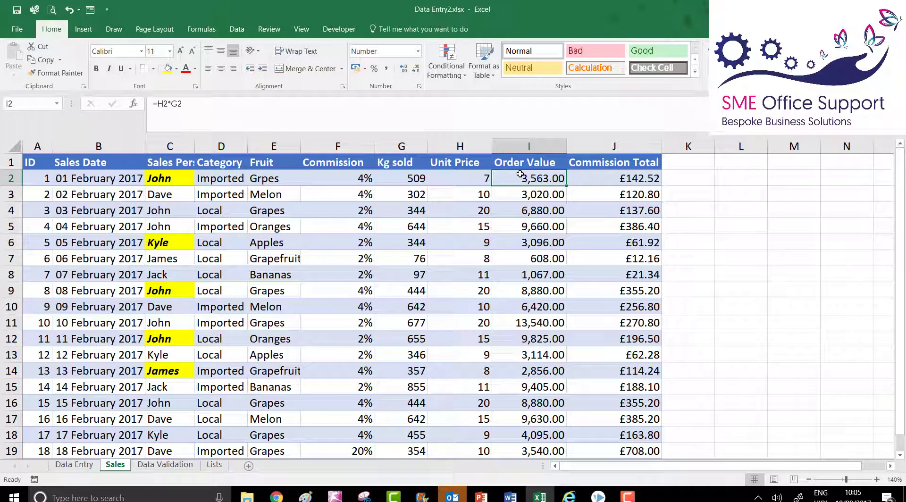
key("ctrl+shift+Down")
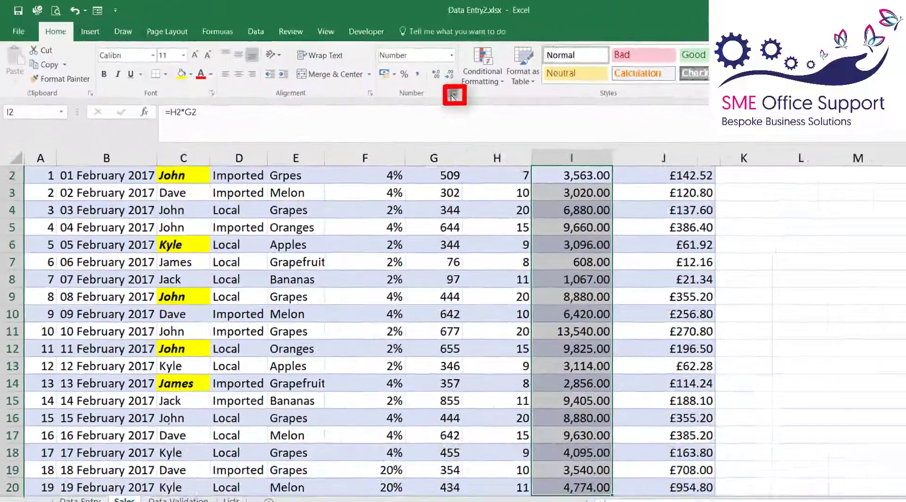
left_click(656, 135)
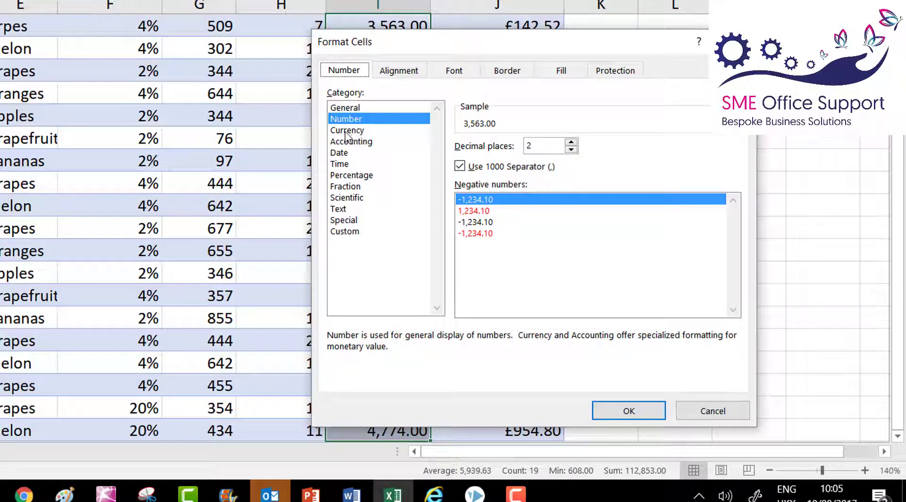
left_click(356, 131)
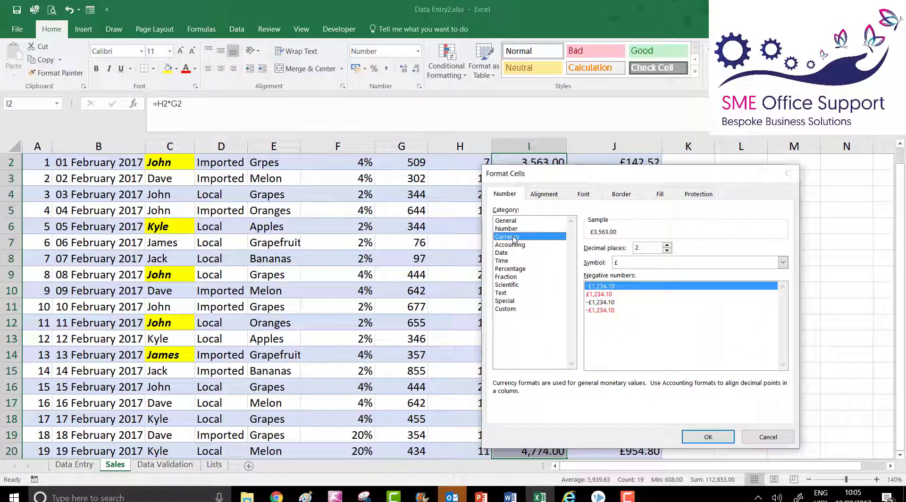
key("Return")
left_click(513, 238)
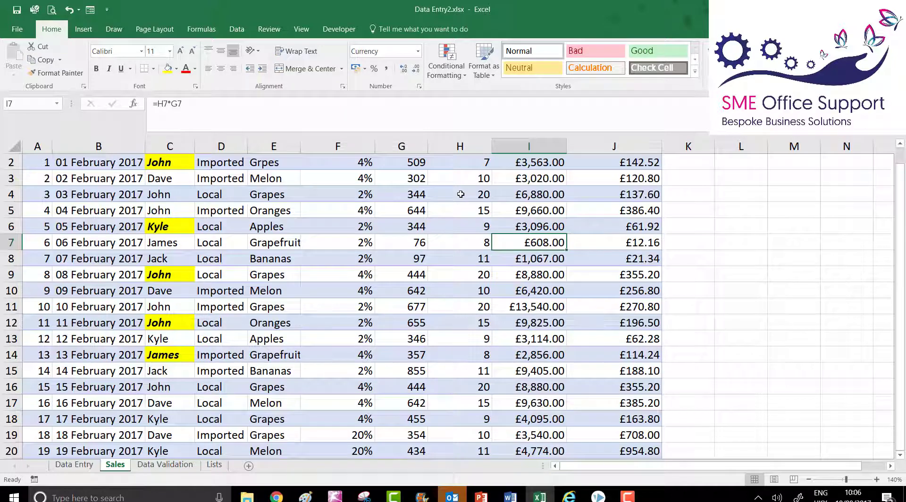
scroll(462, 194, "up", 1)
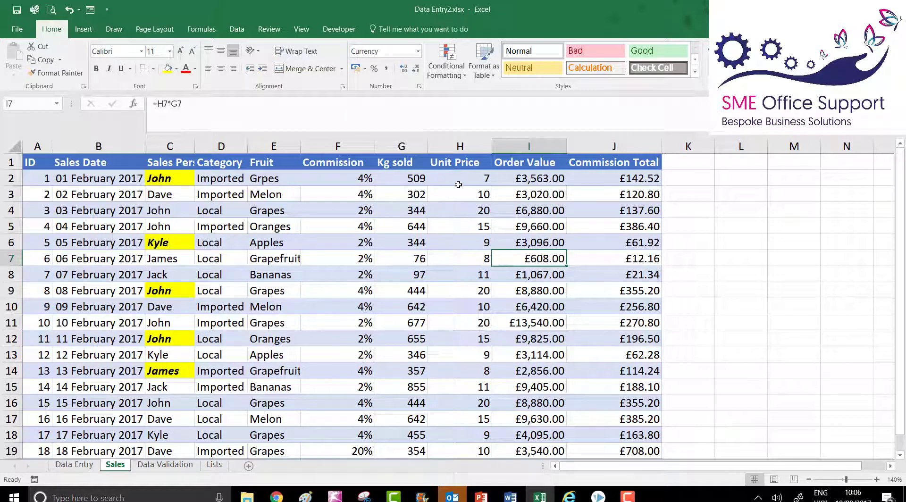
Step: Apply pounds currency format to Unit Price cells H2:H20, from £7.00 to £11.00
left_click(463, 178)
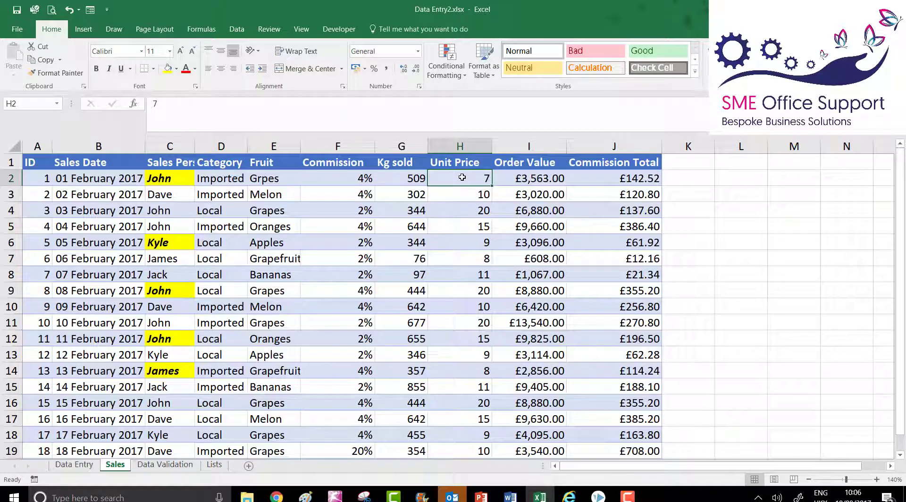
key("ctrl+shift+Down")
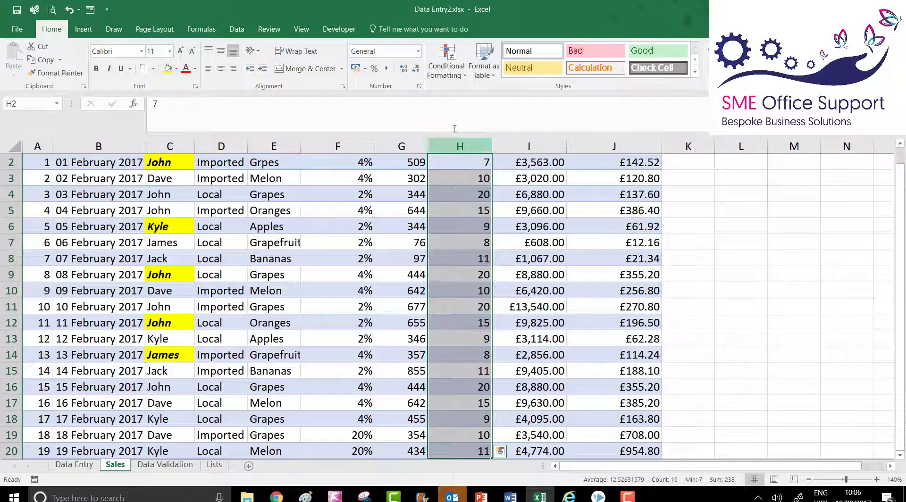
left_click(419, 86)
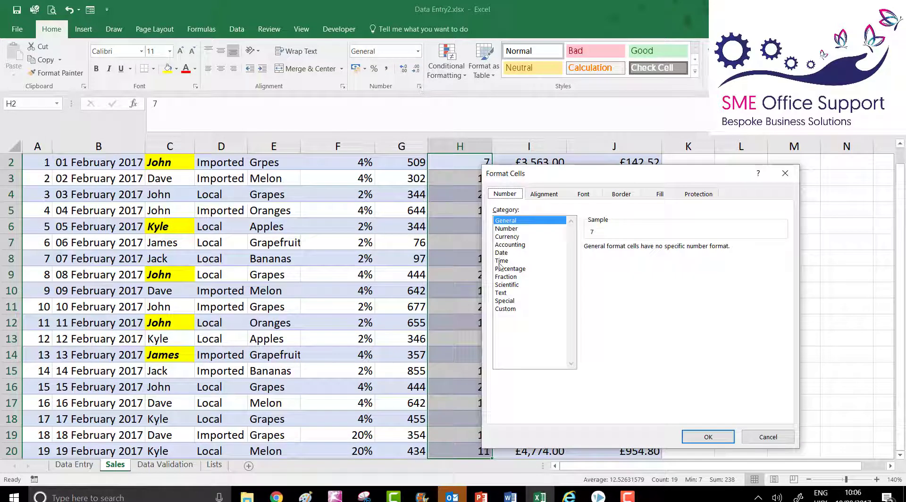
double_click(507, 236)
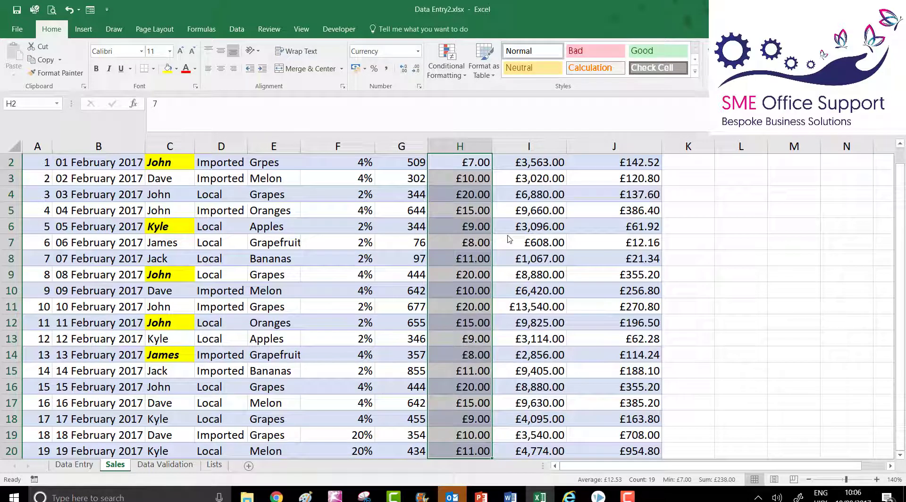
left_click(507, 234)
scroll(507, 235, "up", 1)
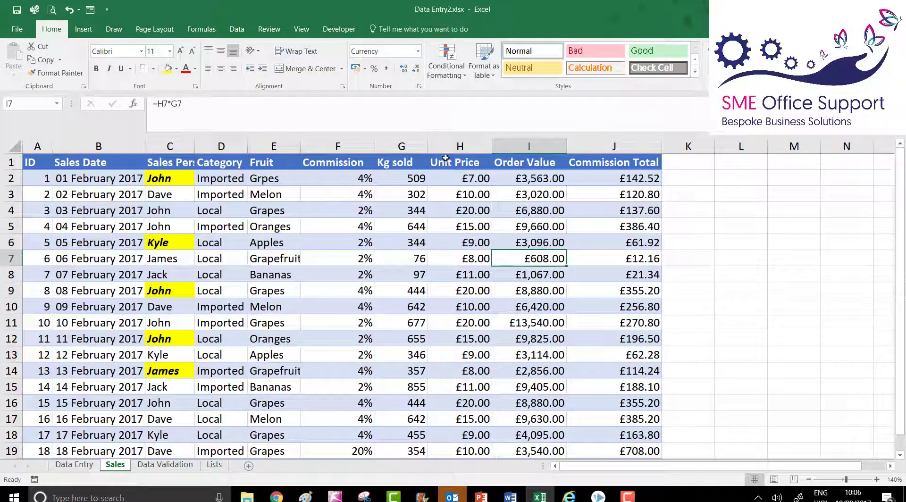
left_click(437, 164)
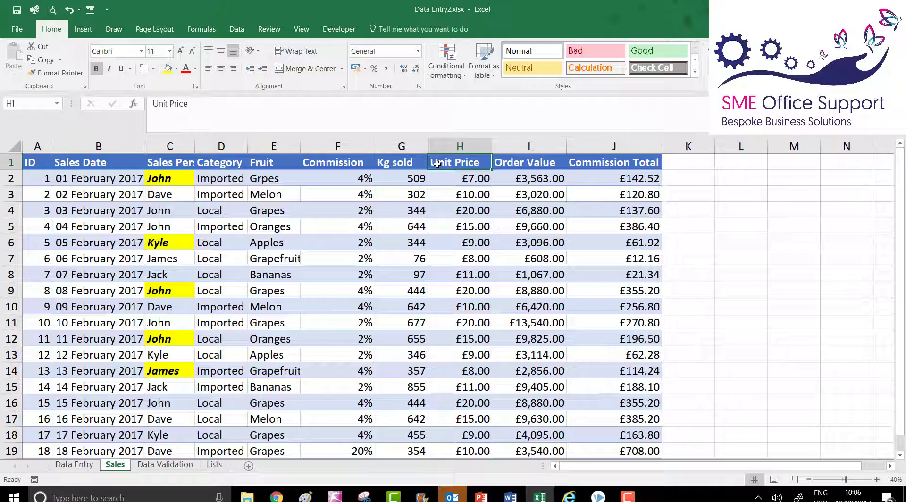
left_click(419, 87)
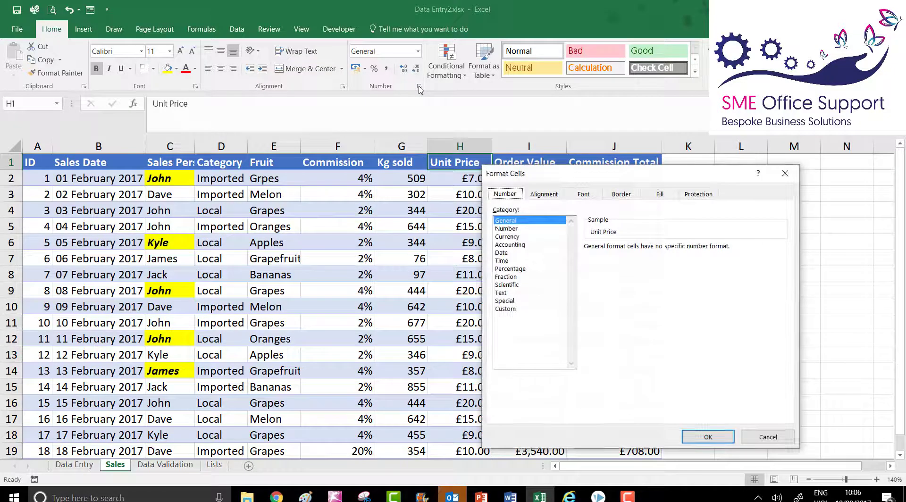
left_click(583, 194)
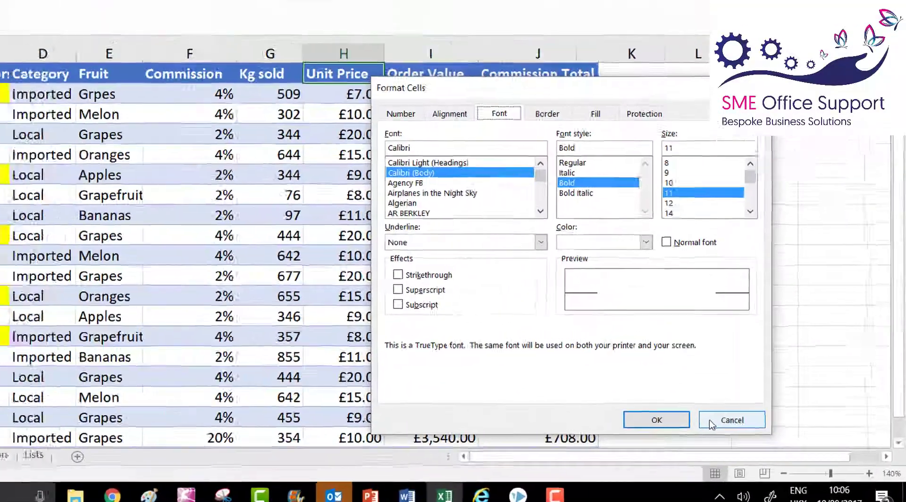
left_click(686, 398)
left_click(283, 170)
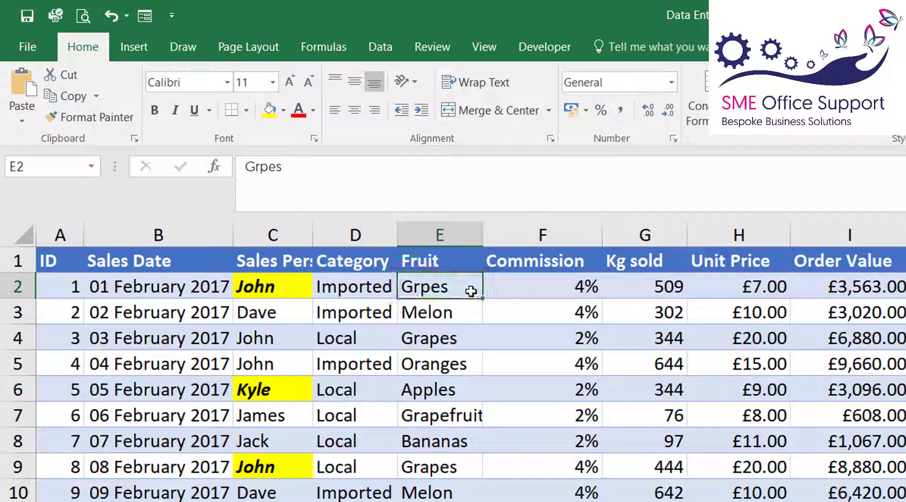
Step: Insert the missing 'a' into E2's fruit name so it reads 'Grapes'
double_click(421, 286)
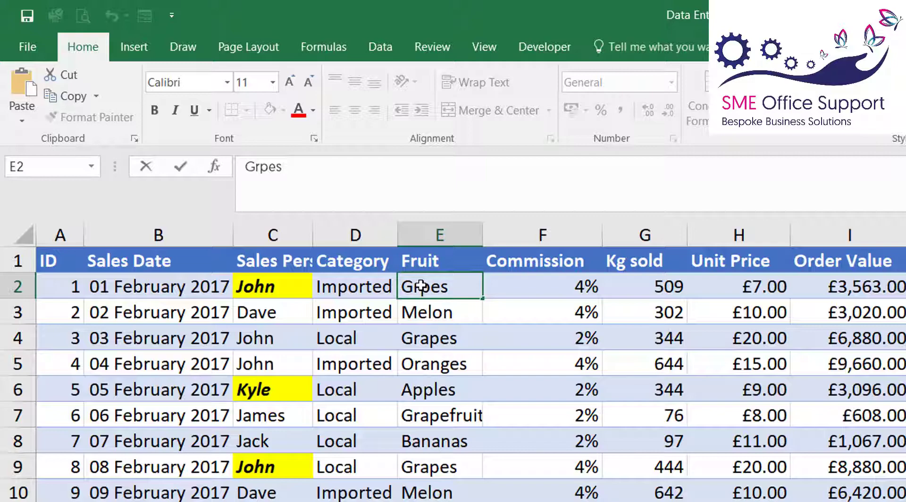
type("a")
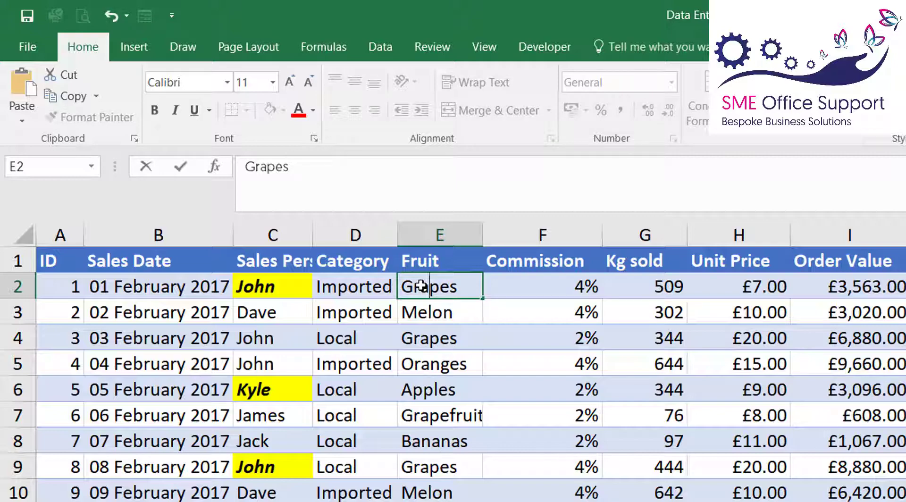
key("Return")
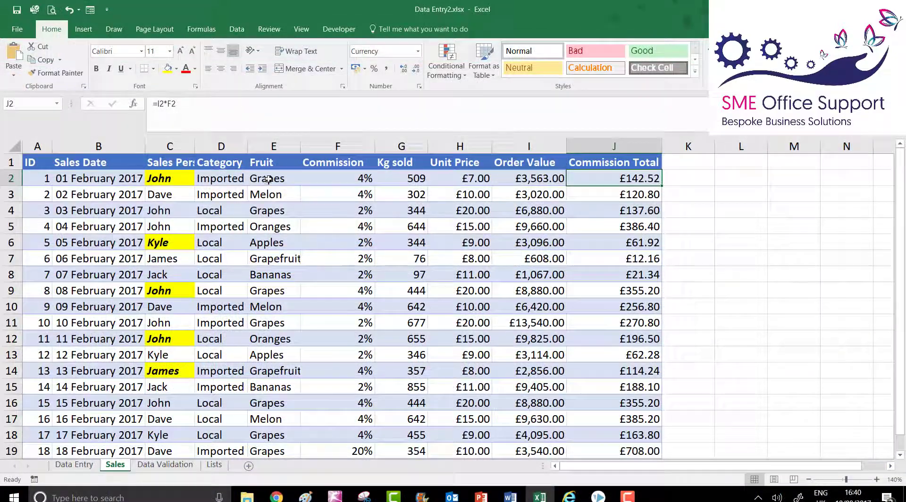
left_click(268, 179)
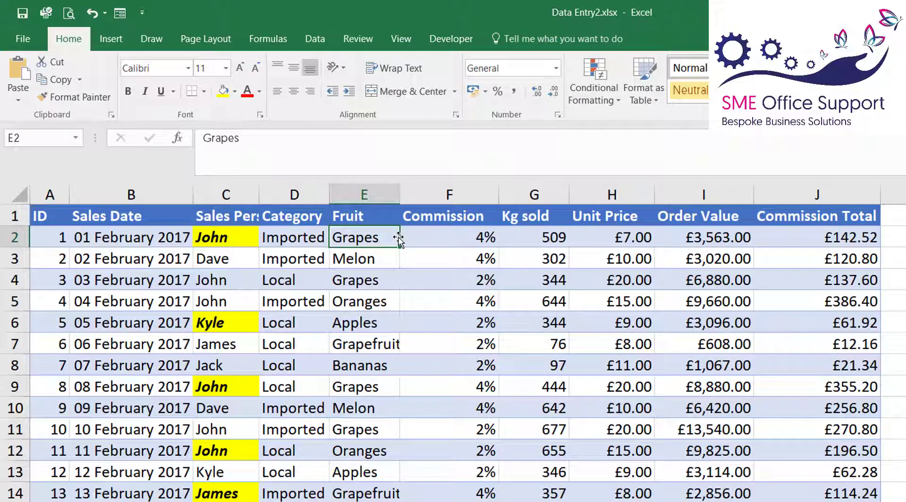
key("ctrl+Right")
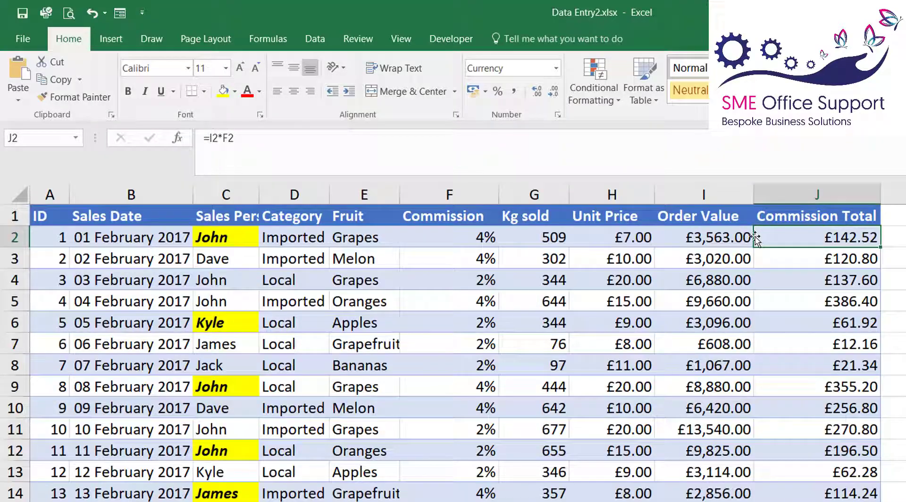
key("Home")
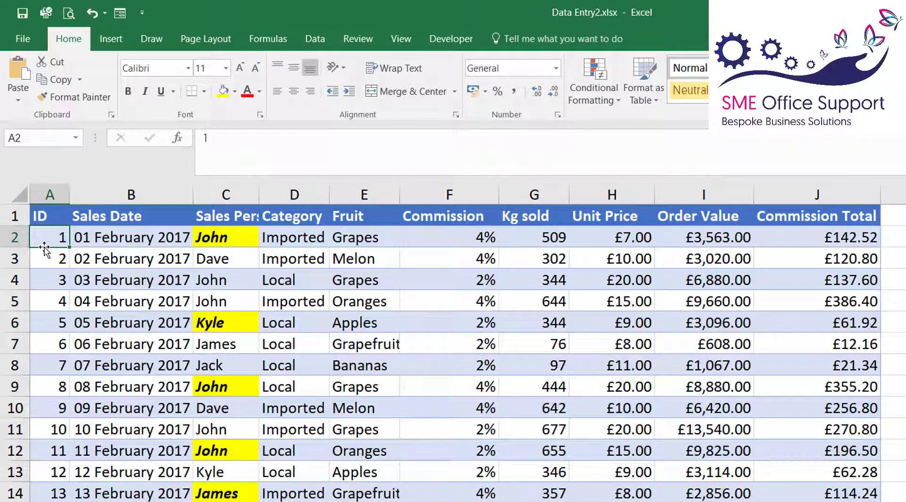
key("ctrl+Down")
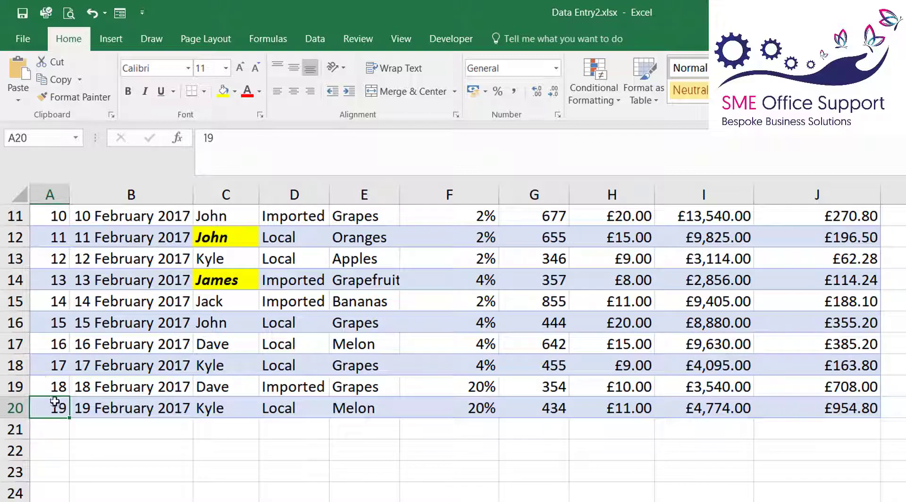
key("ctrl+Up")
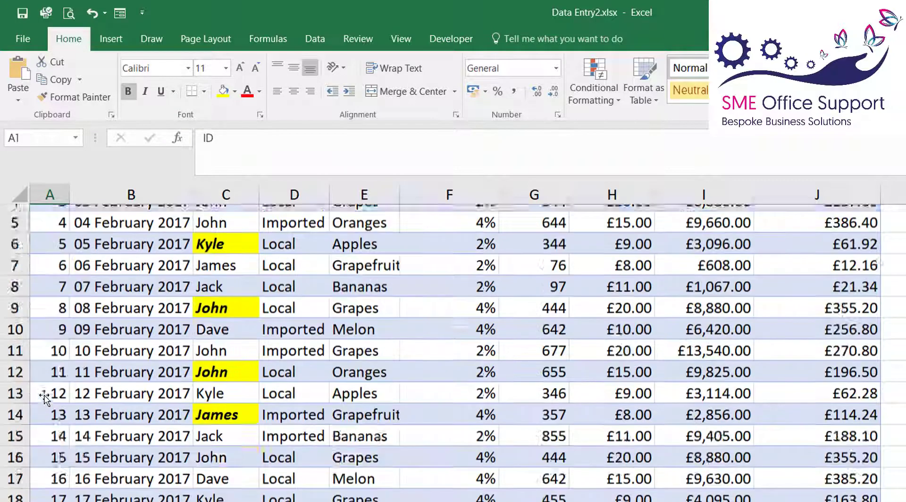